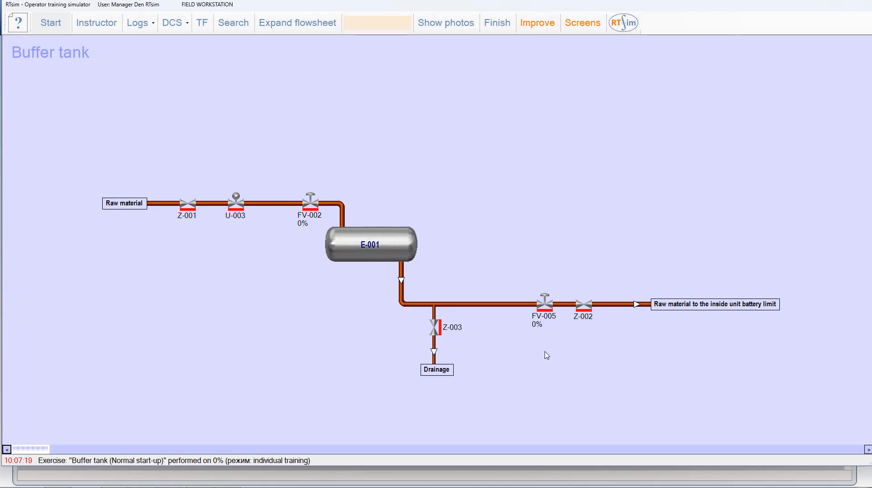
Display the instrument tags on the Buffer tank flowsheet and start the normal start-up exercise.
click(439, 368)
click(202, 22)
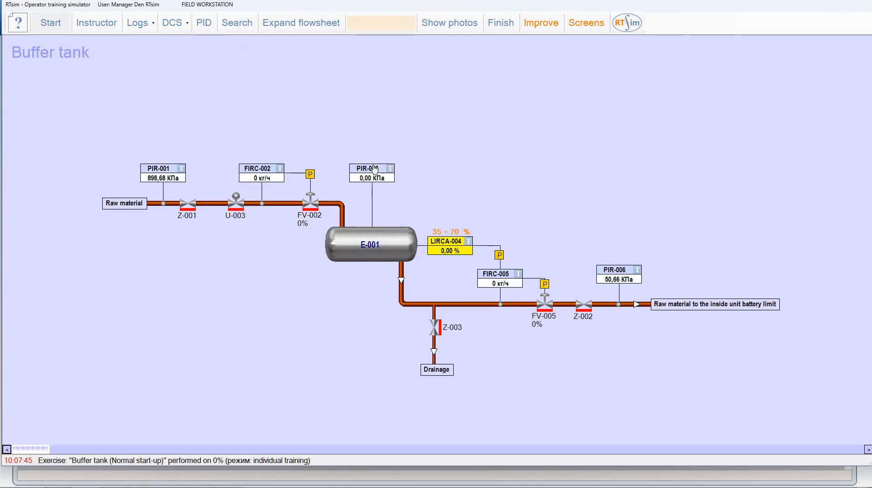
click(374, 169)
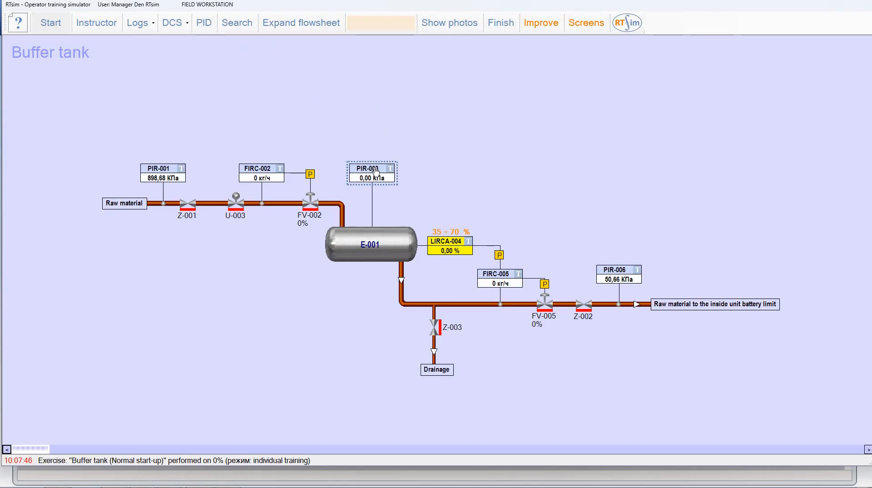
click(579, 190)
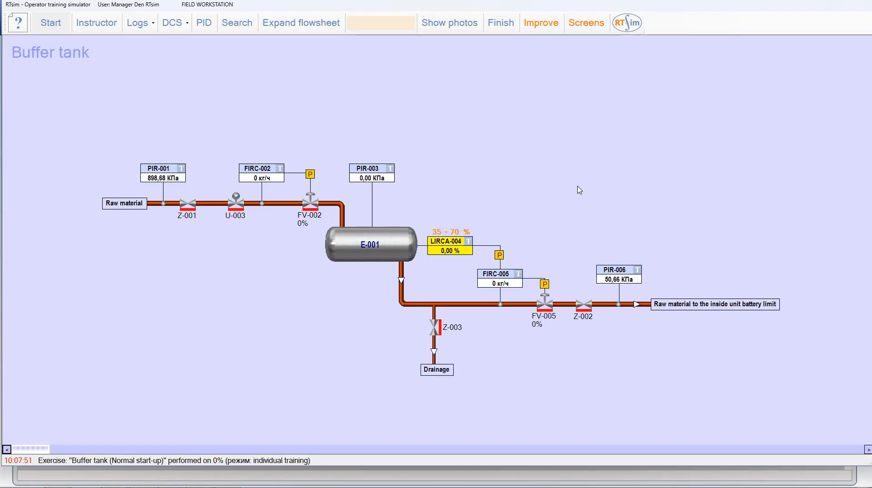
click(439, 247)
click(53, 26)
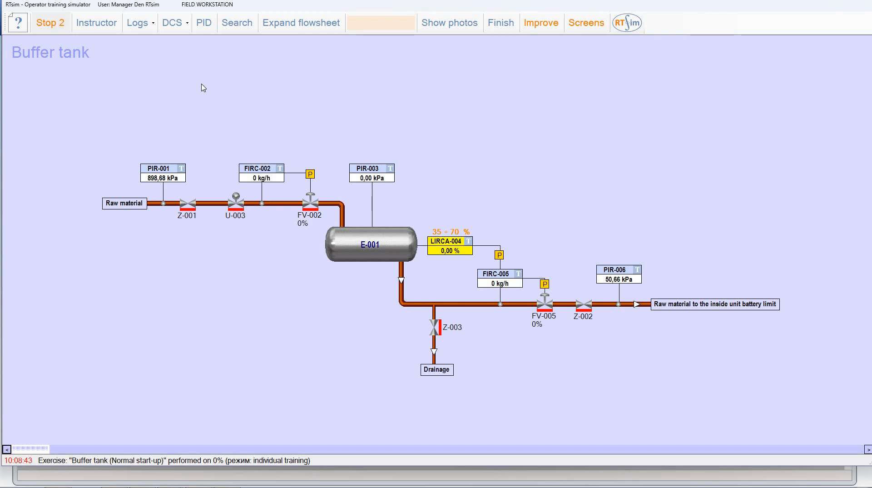
Open field valves Z-001 on the raw material inlet and Z-002 on the outlet line.
click(185, 206)
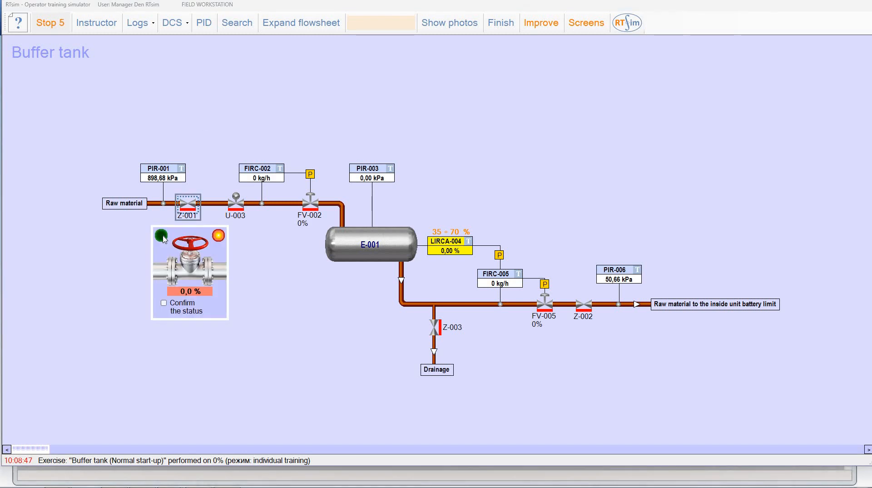
click(584, 305)
click(558, 337)
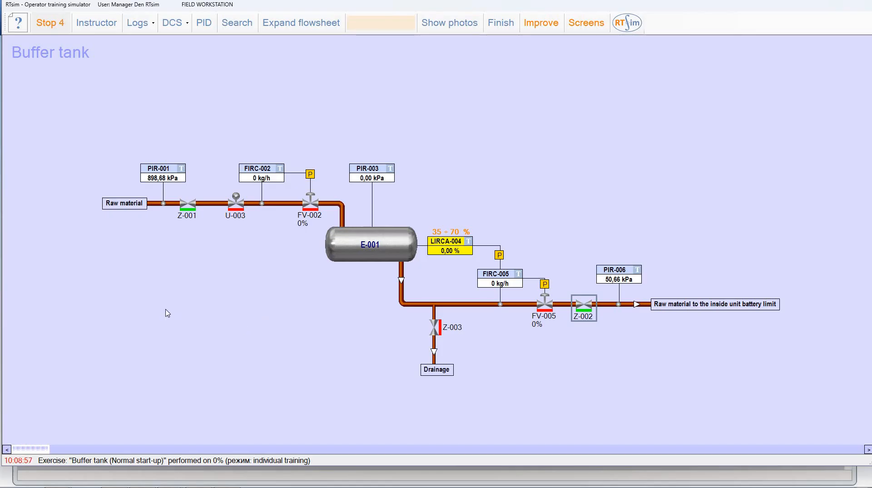
Switch to the control room display and open valve U-003 on the raw material line to E-001.
click(172, 23)
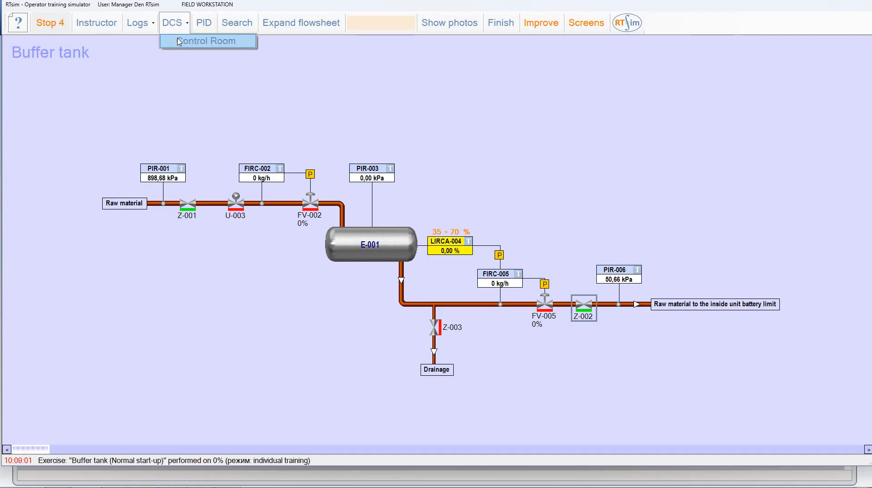
click(179, 41)
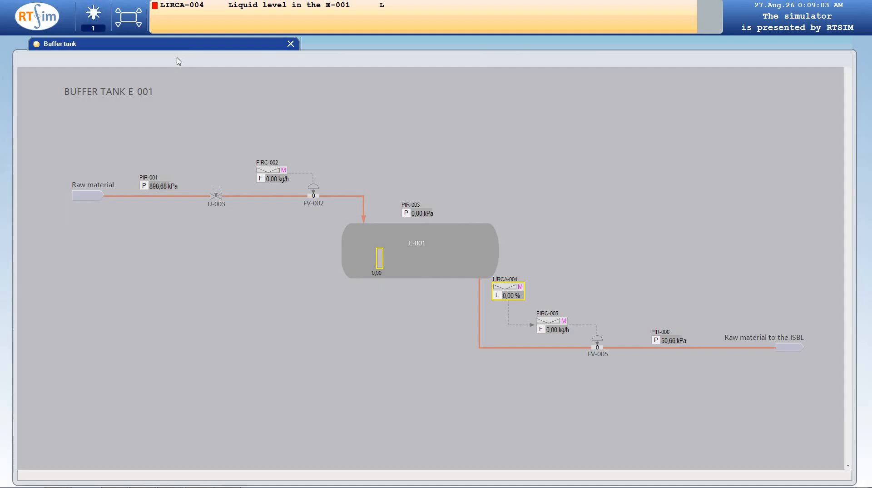
click(218, 198)
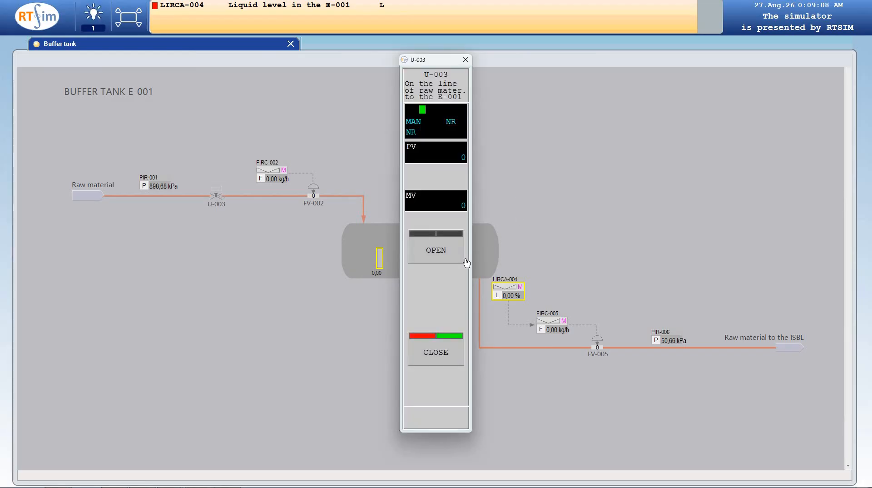
click(447, 258)
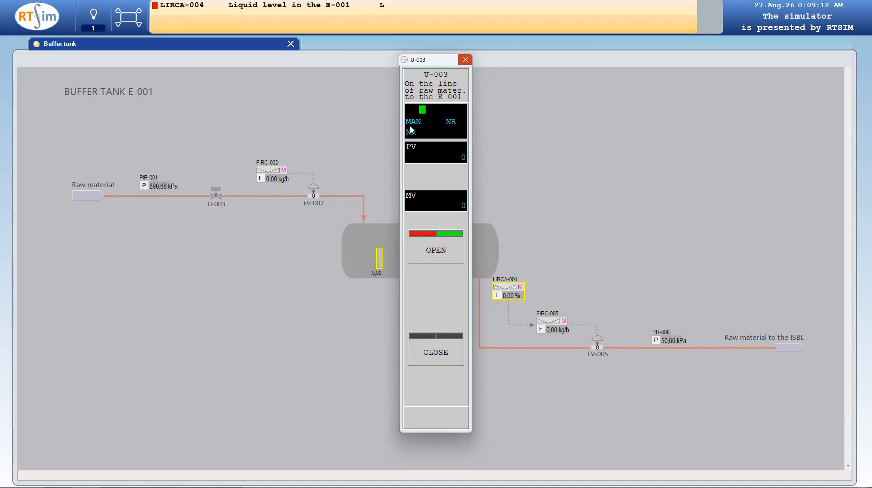
click(466, 60)
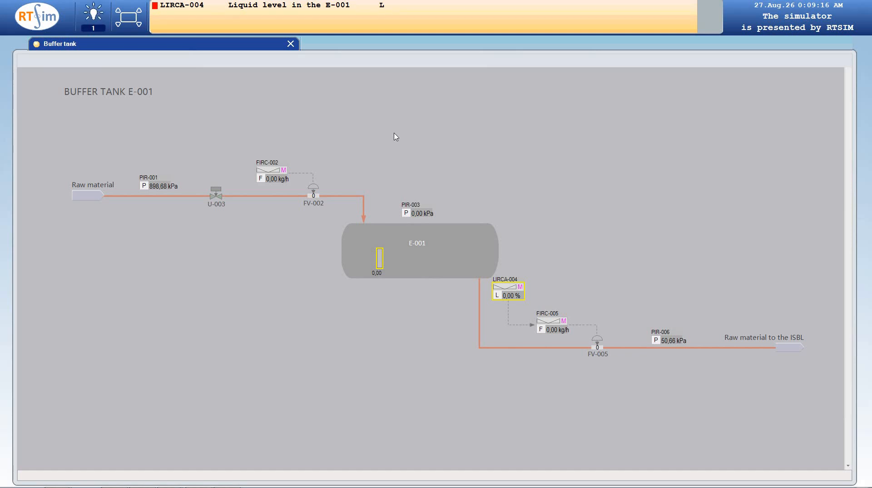
Set the output (MV) of inlet flow controller FIRC-002 to 15 %.
click(289, 165)
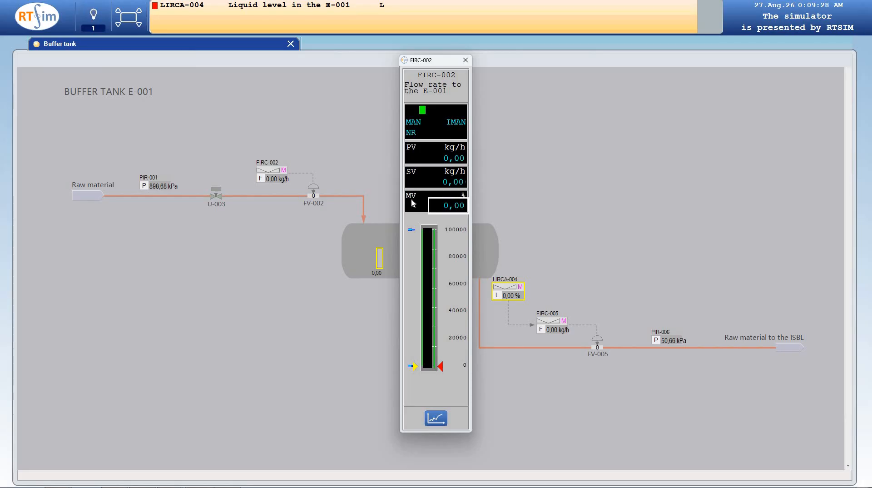
click(449, 209)
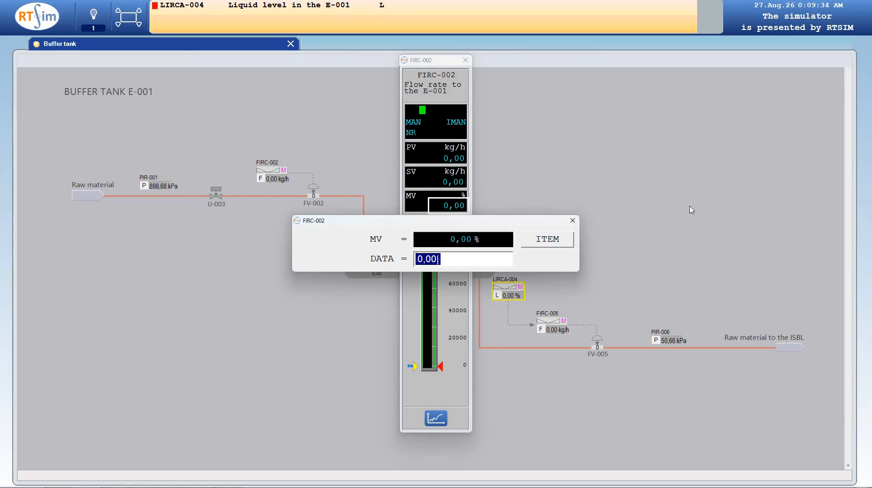
text(15)
key(Return)
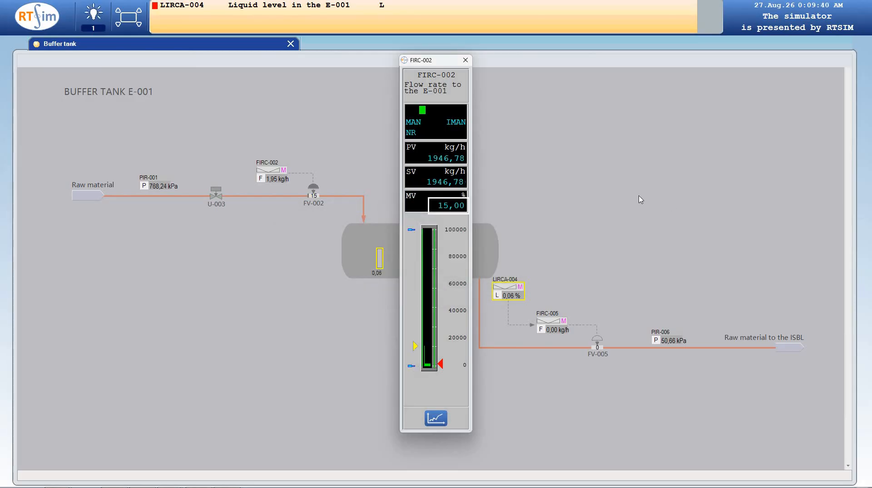
Switch flow controller FIRC-002 to automatic mode (AUT).
click(410, 128)
click(410, 128)
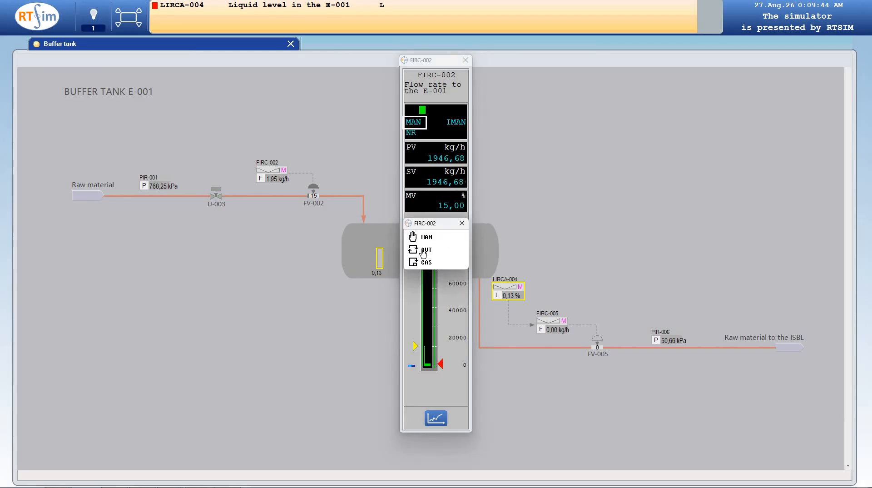
click(423, 252)
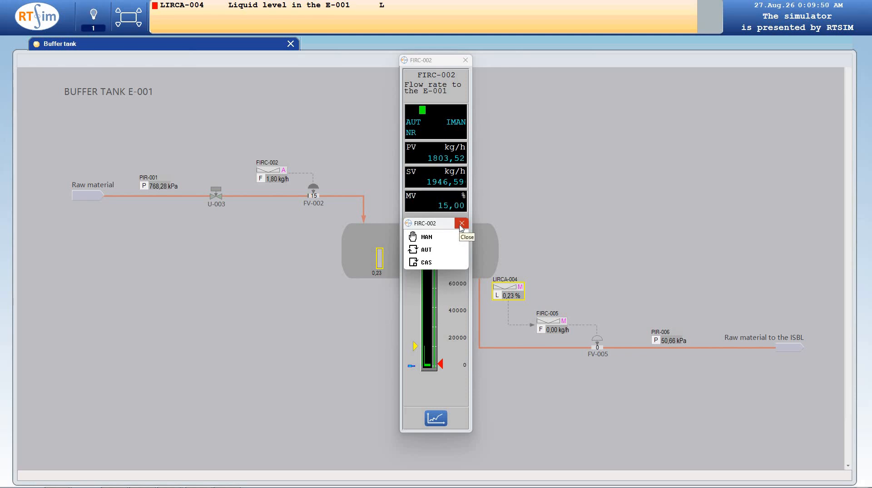
click(461, 225)
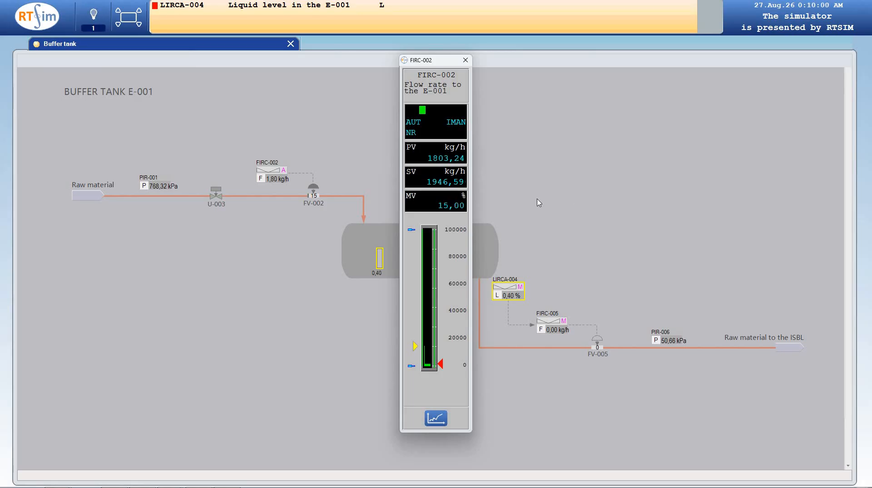
Set the FIRC-002 flow setpoint (SV) to 35000 kg/h and close its faceplate.
click(435, 183)
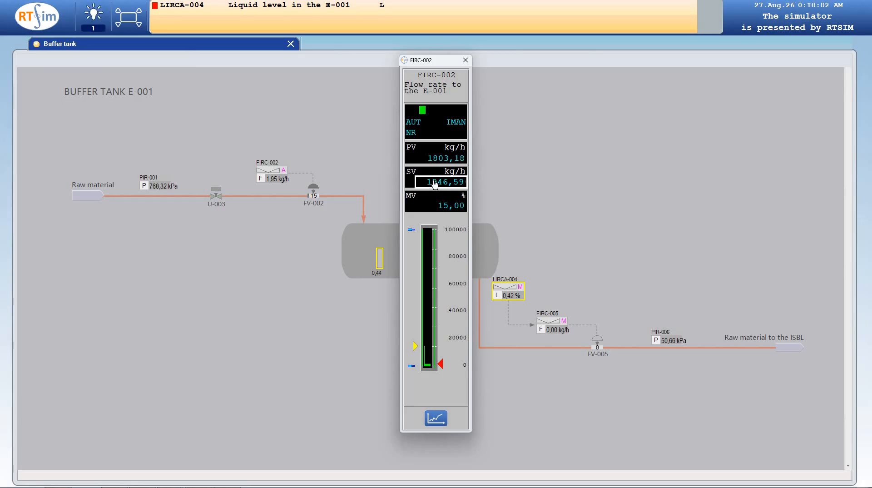
click(434, 183)
text(35)
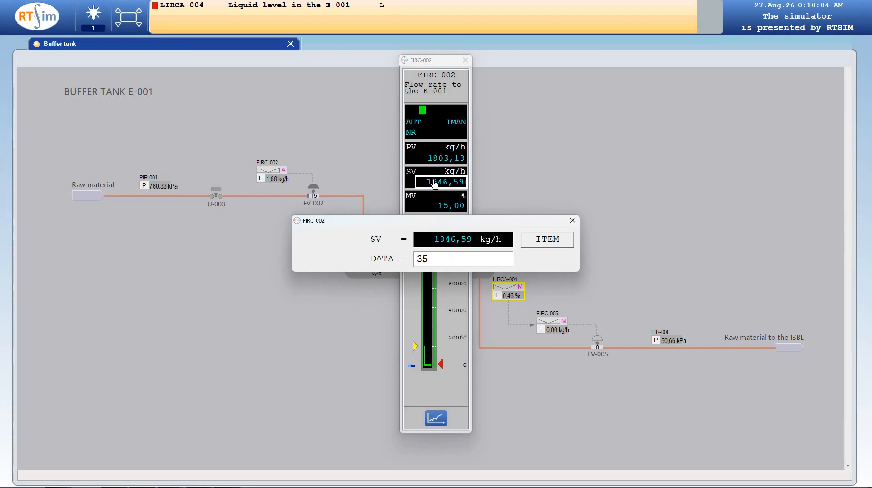
text(0)
text(00)
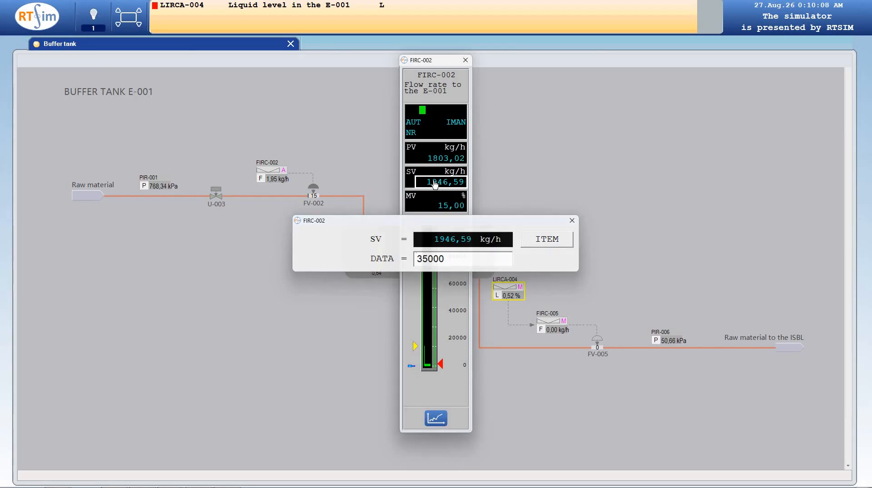
key(Return)
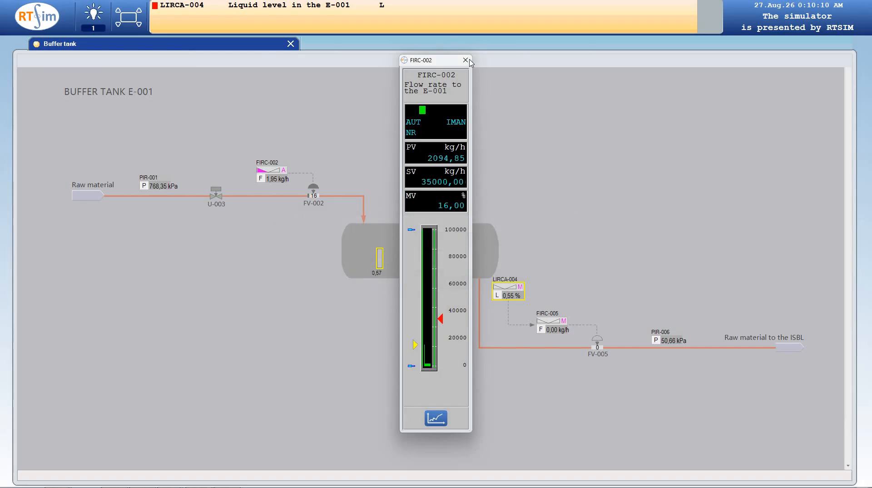
click(465, 60)
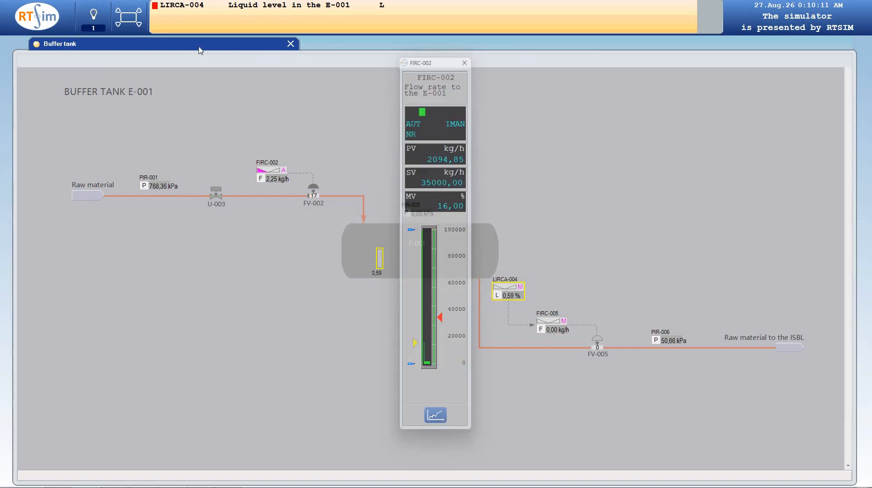
Return to the field workstation and examine the LIRCA-004 level trend as tank E-001 fills.
click(141, 20)
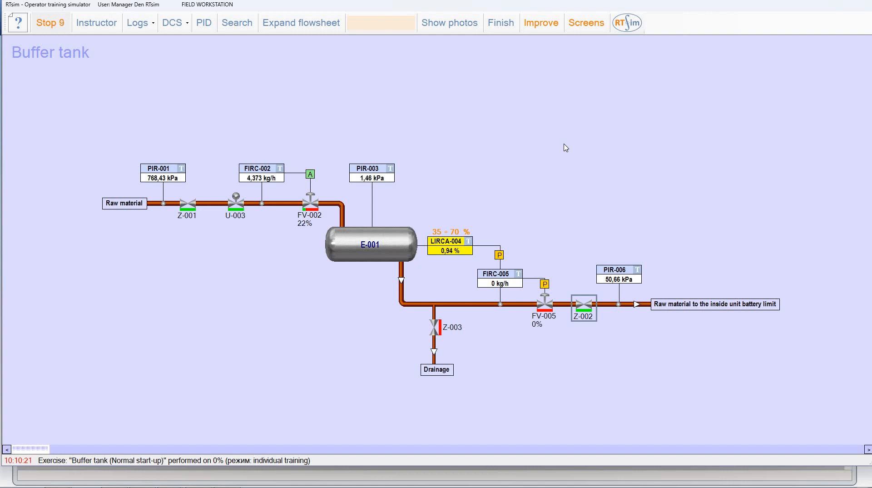
click(449, 253)
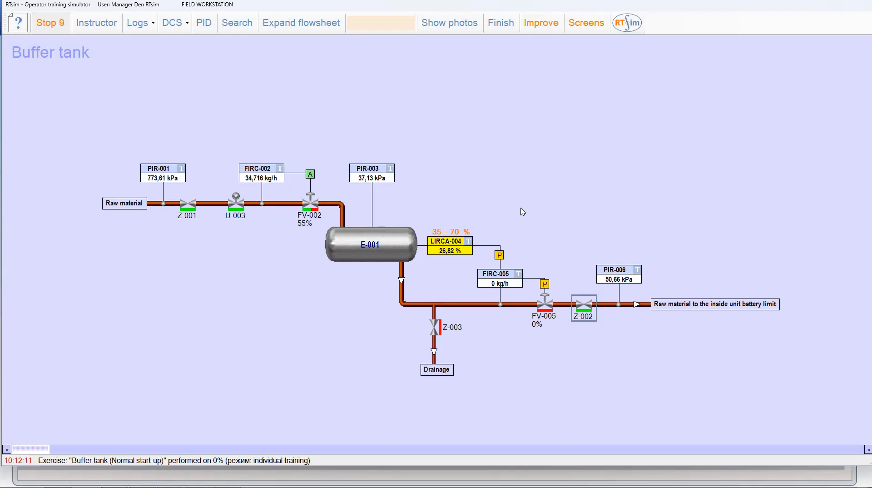
click(469, 242)
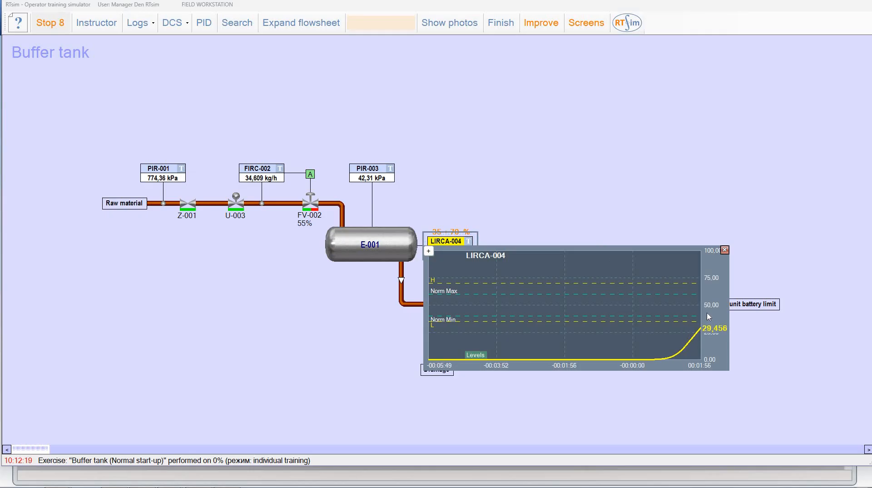
click(725, 250)
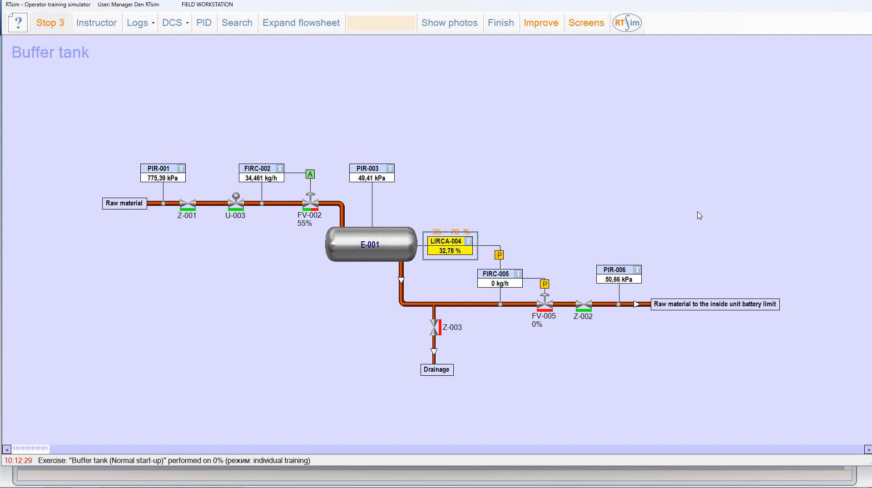
Go back to the control room display and check the liquid level on the LIRCA-004 faceplate.
click(186, 30)
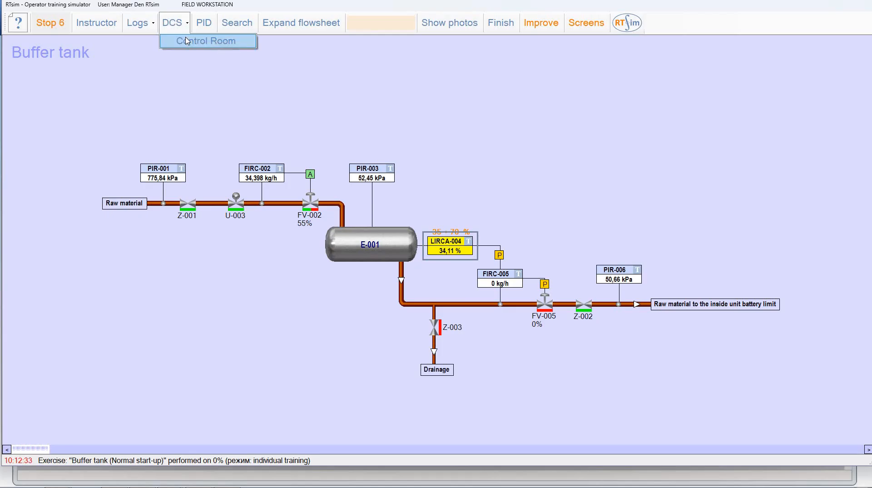
click(186, 40)
click(508, 291)
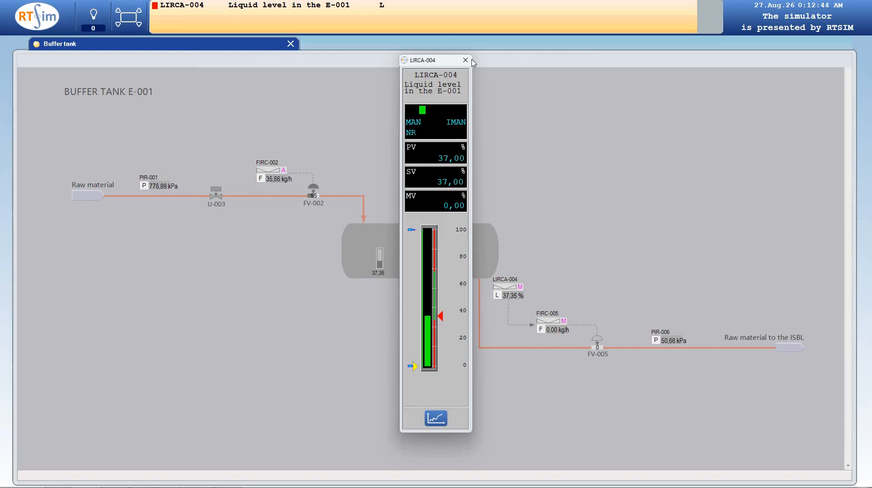
click(466, 60)
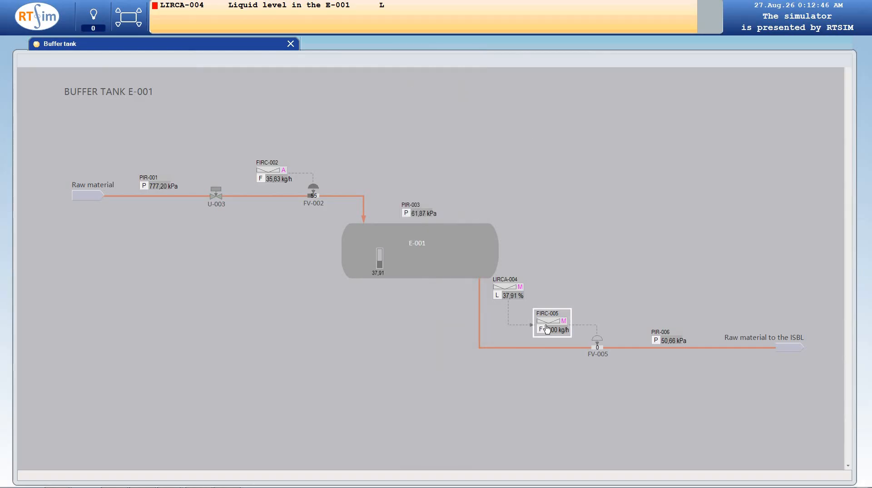
Set the output (MV) of outlet flow controller FIRC-005 to 5 % and close its faceplate.
click(547, 330)
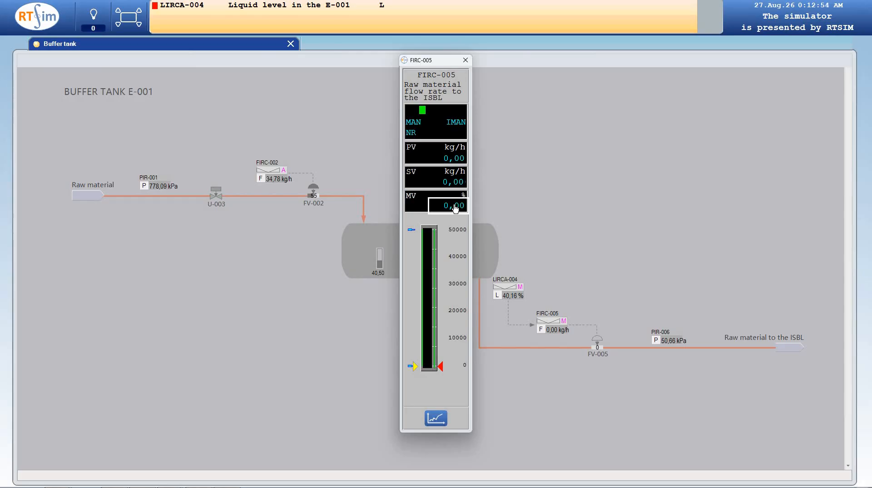
click(455, 209)
text(5)
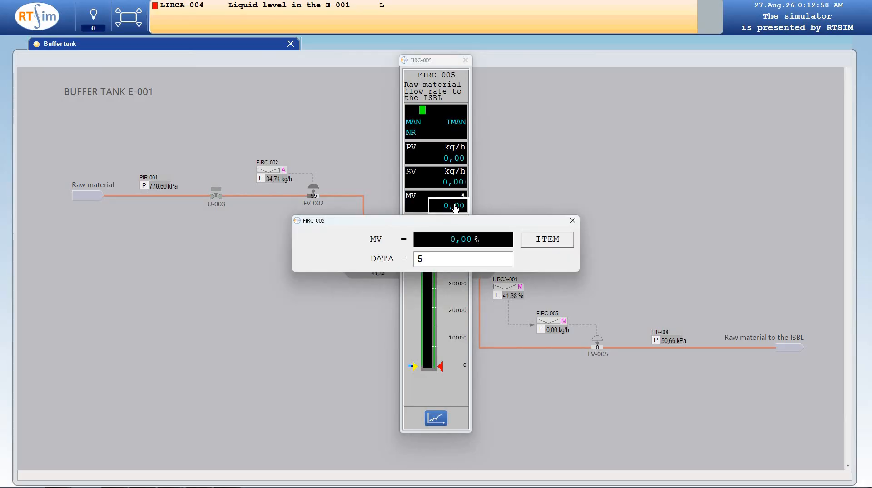
key(Return)
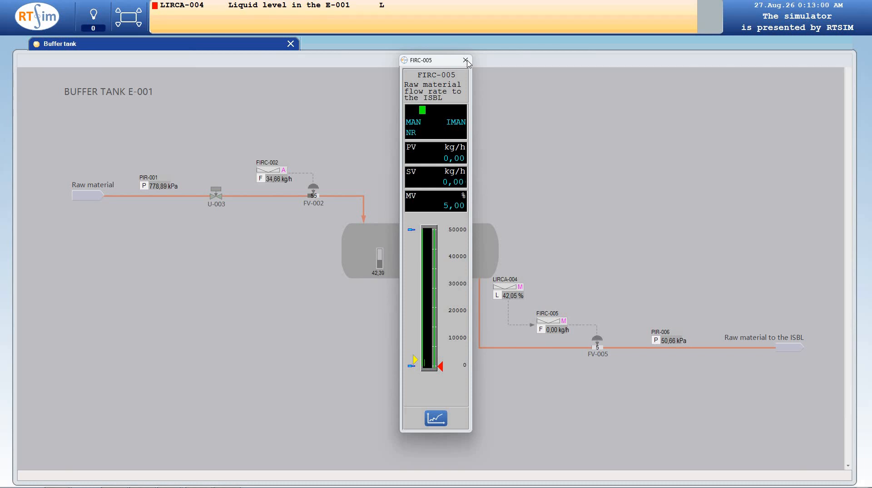
click(466, 61)
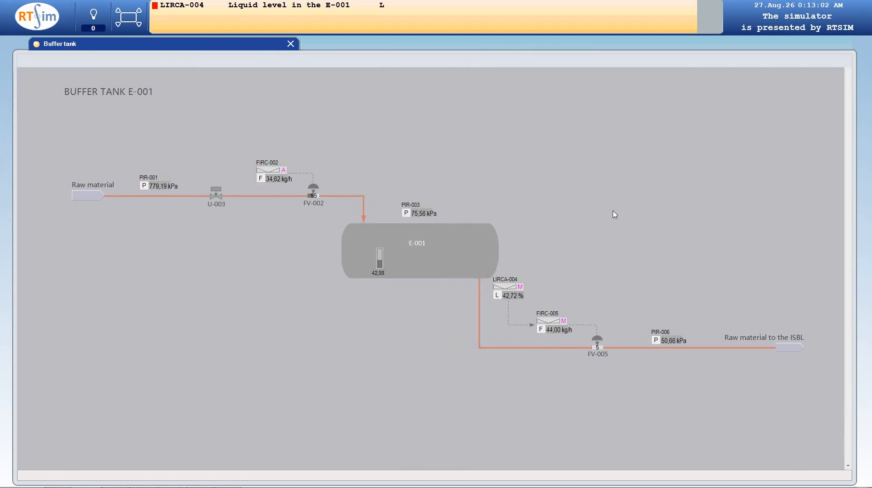
Switch the E-001 level controller LIRCA-004 to automatic mode (AUT).
click(515, 297)
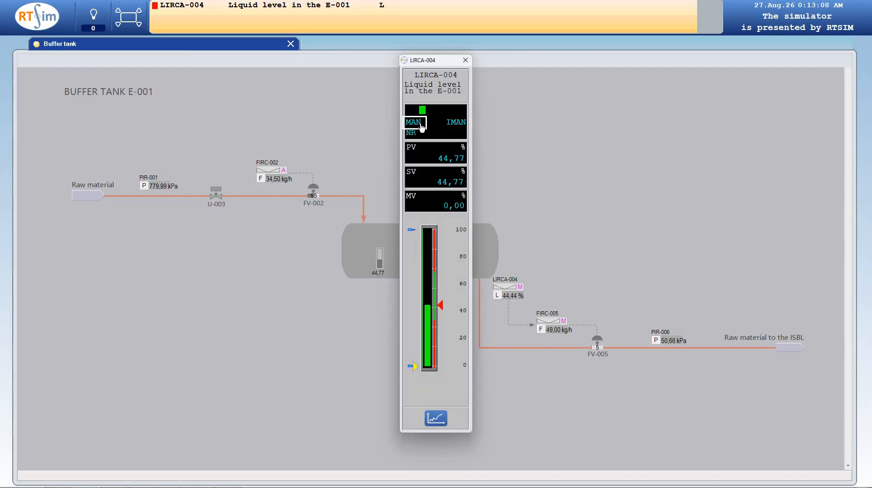
click(451, 198)
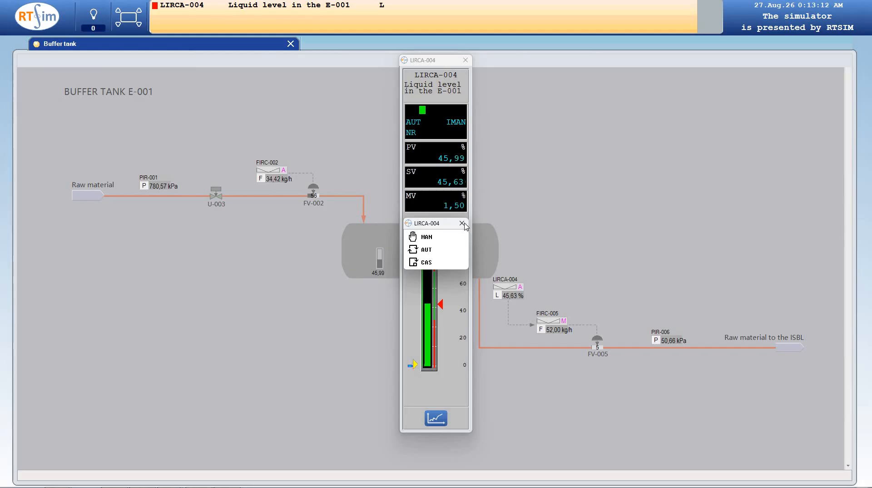
Set the setpoint (SV) of level controller LIRCA-004 to 50 % and close its faceplate.
click(462, 223)
click(444, 183)
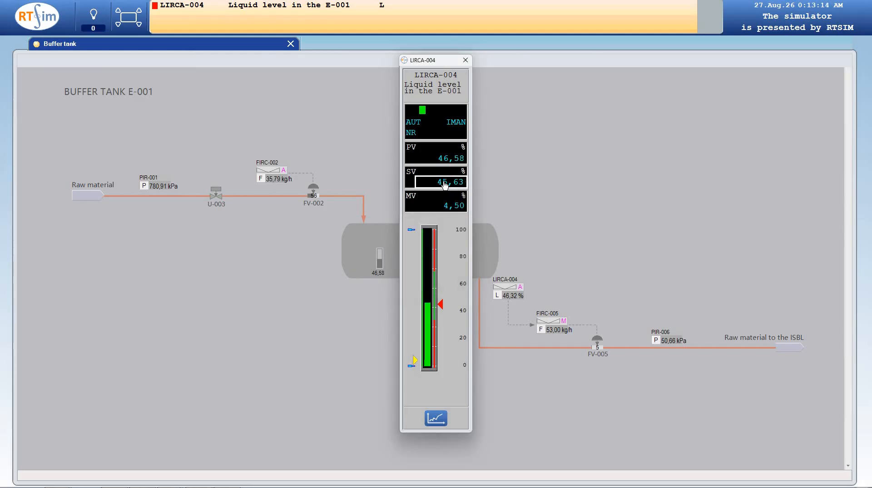
text(50)
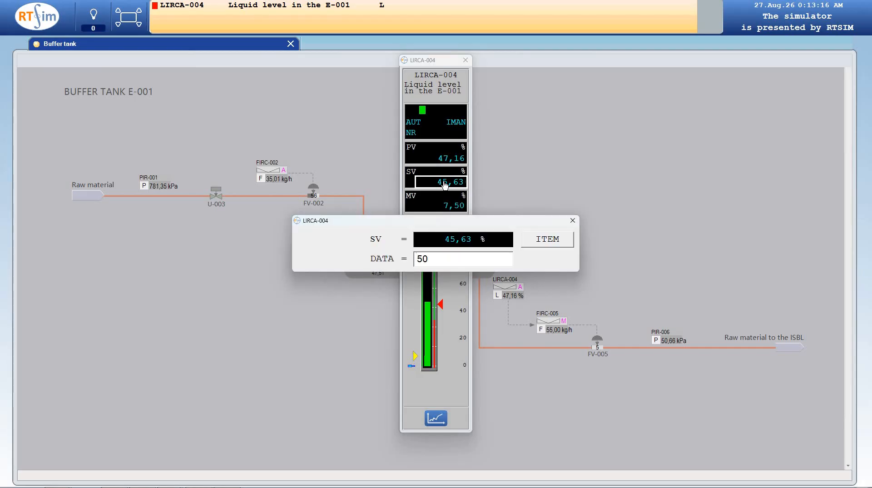
key(Return)
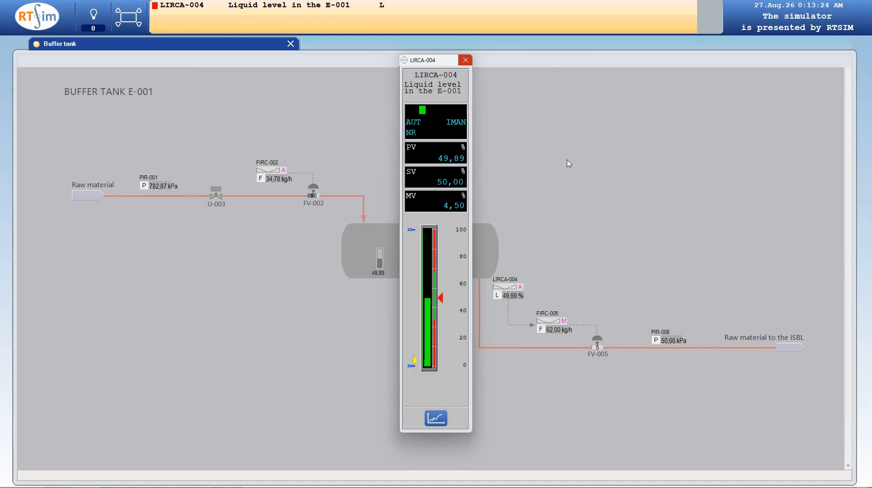
click(465, 60)
Switch the outlet flow controller FIRC-005 to cascade mode (CAS) and close its faceplate.
click(549, 321)
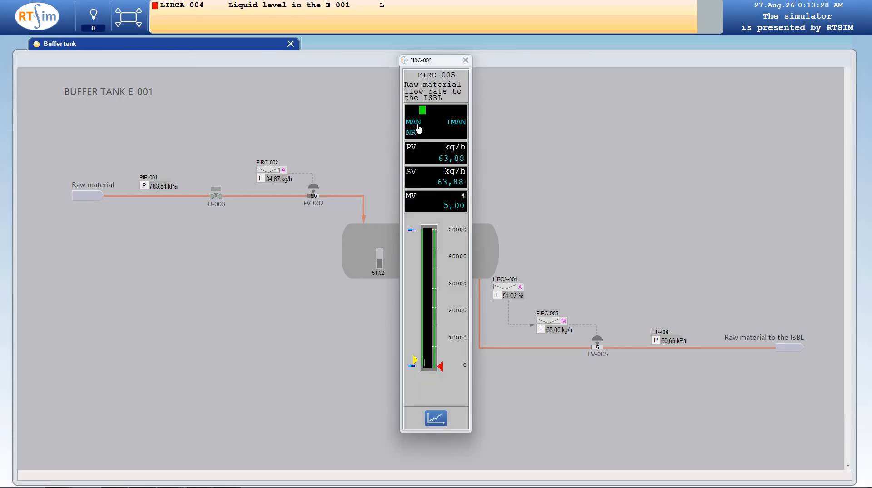
click(418, 127)
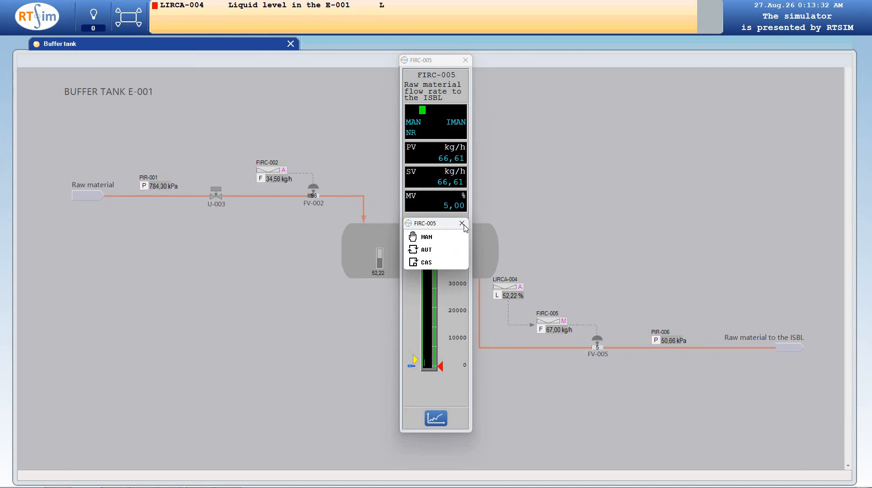
click(463, 223)
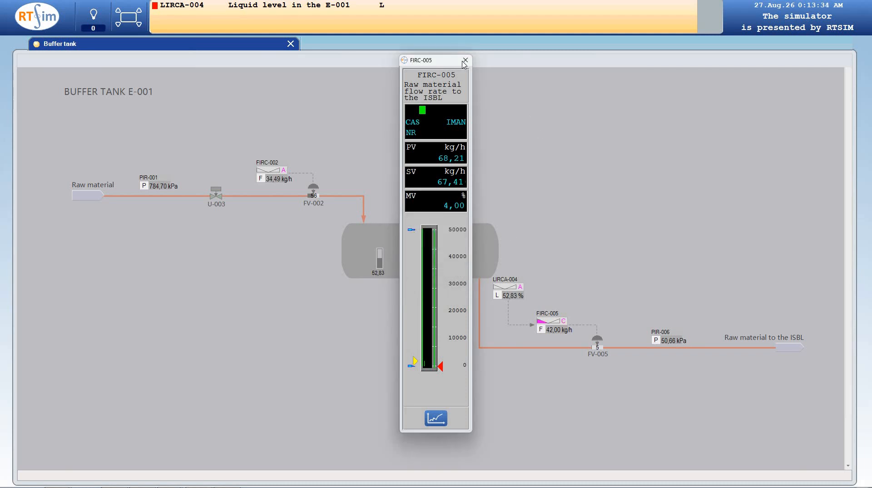
click(466, 60)
Return to the field workstation and examine how the E-001 level settles on the LIRCA-004 trend, moved clear of the outlet line.
click(126, 26)
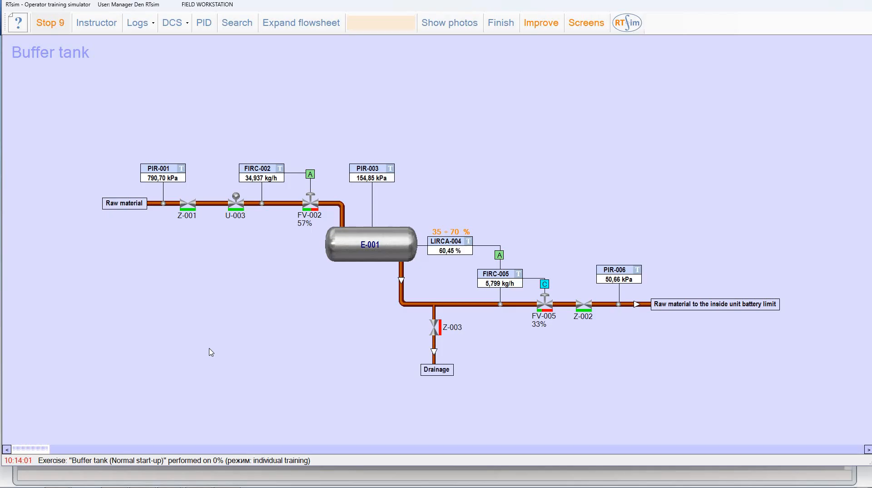
click(495, 280)
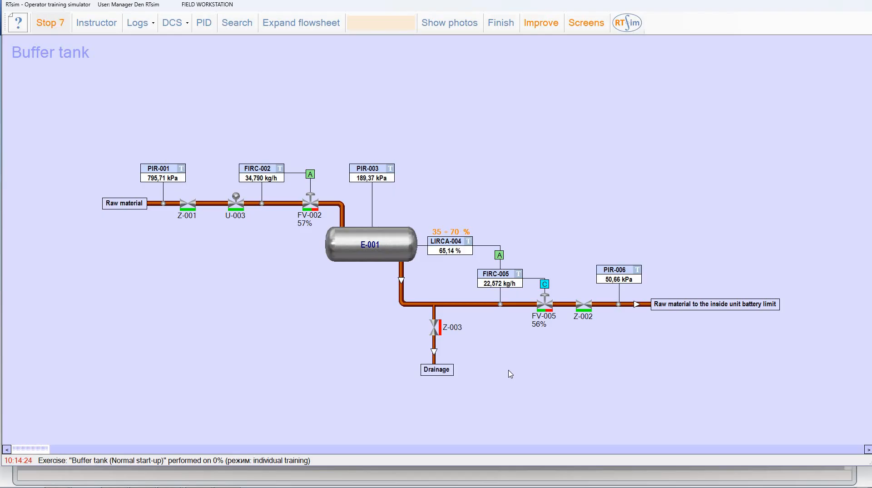
click(468, 243)
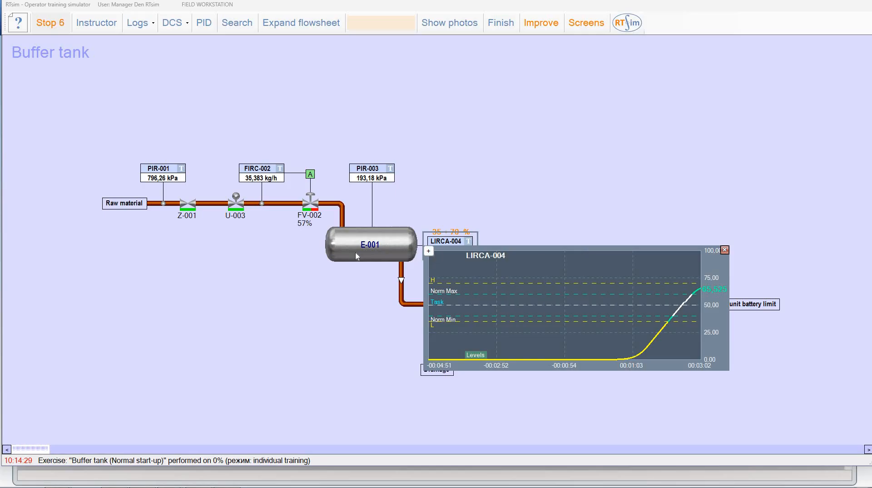
drag(588, 257, 240, 265)
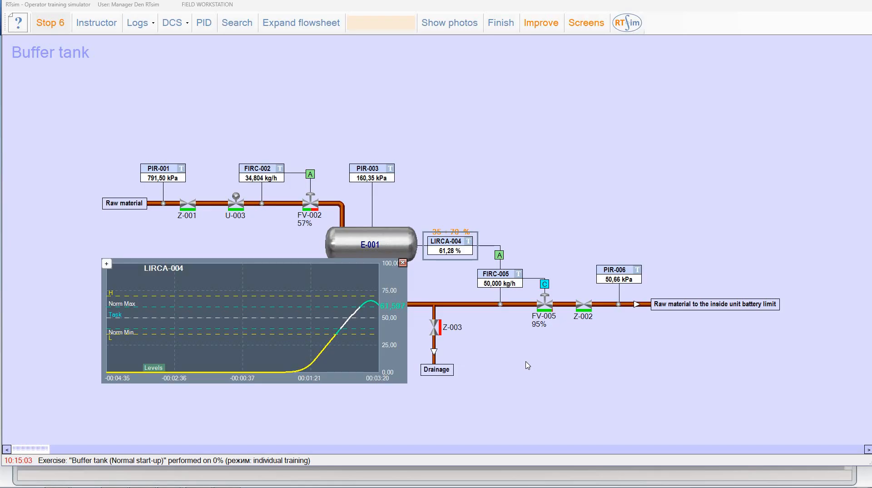
click(403, 264)
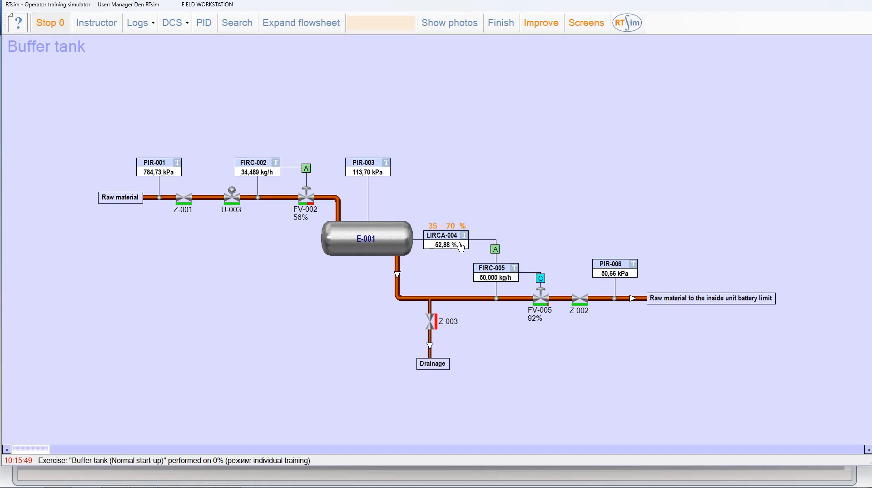
click(440, 247)
click(497, 32)
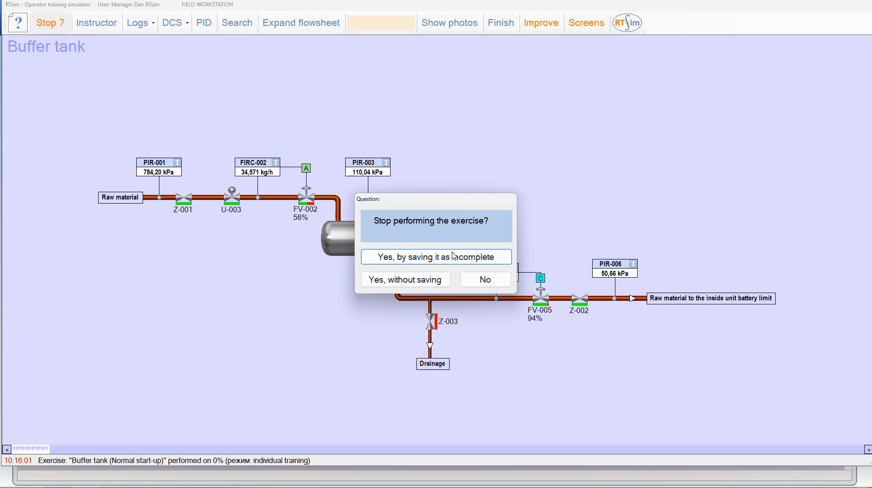
click(490, 286)
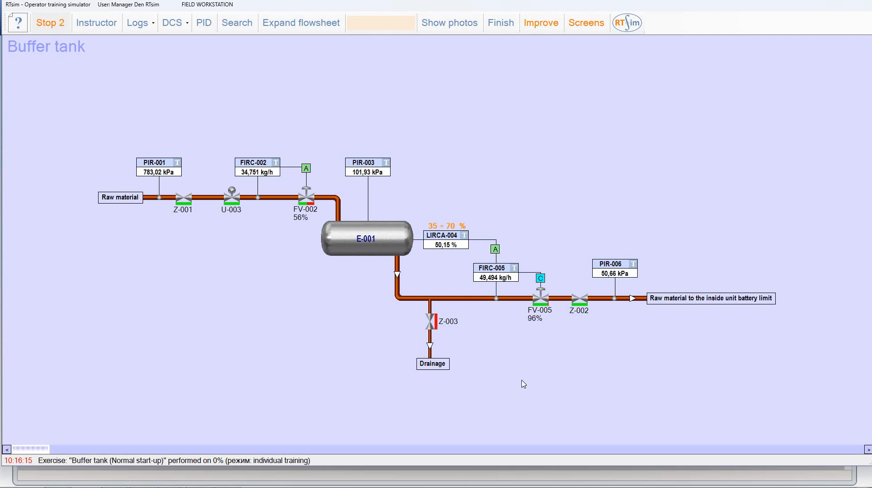
Finish the buffer tank start-up exercise without saving it.
click(503, 32)
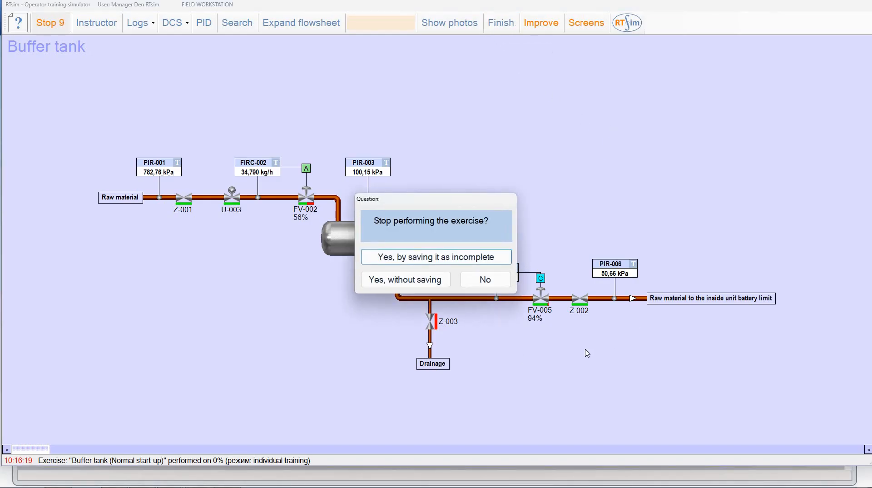
click(410, 286)
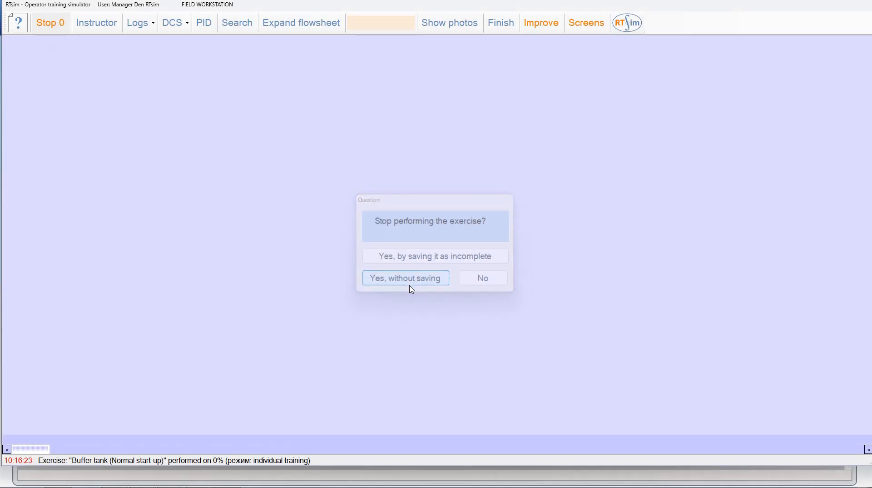